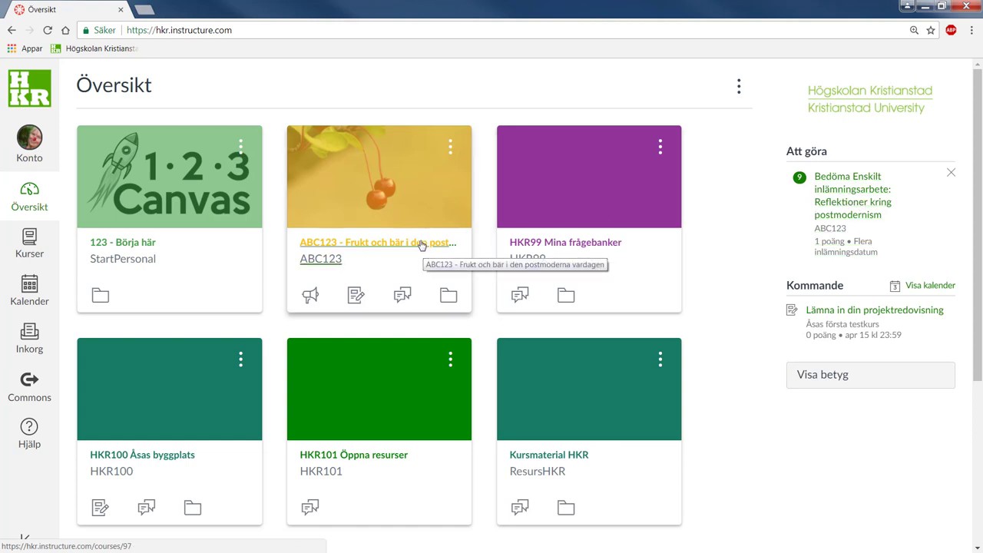
Open the gradebook of the course ABC123 - Frukt och bär i den postmoderna vardagen.
left_click(419, 245)
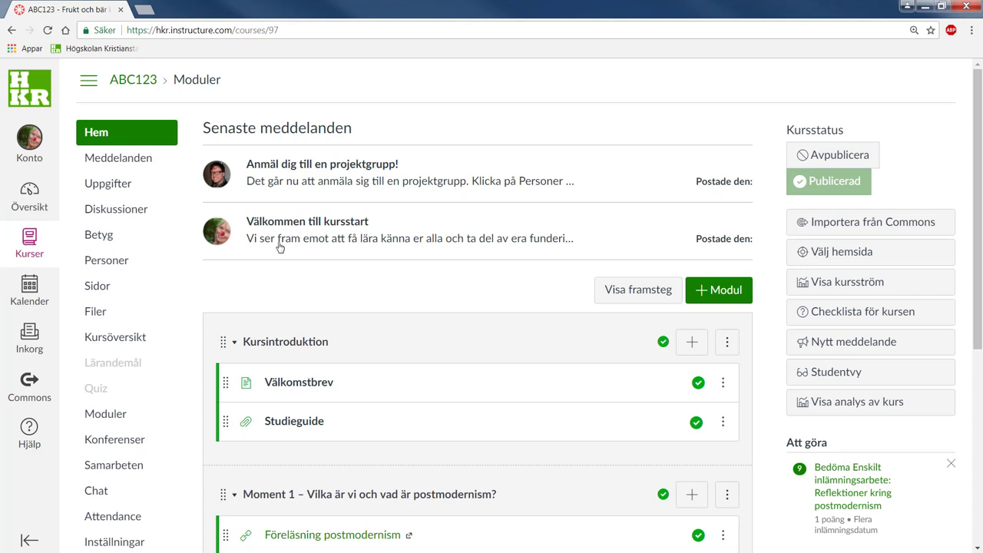
left_click(99, 236)
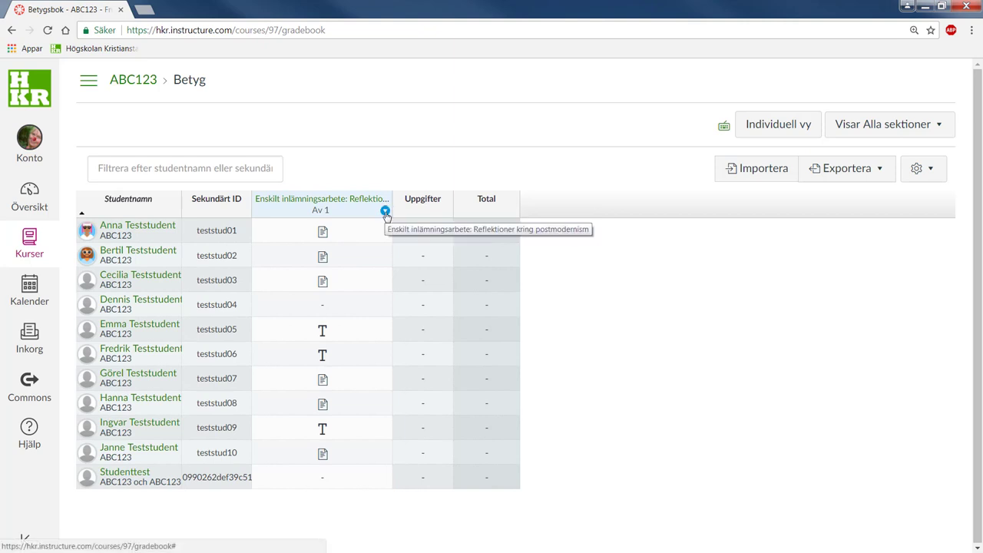
Message students who have not yet submitted the individual assignment (Har inte lämnats in än) with the text "Glöm inte att lämna in !".
left_click(385, 211)
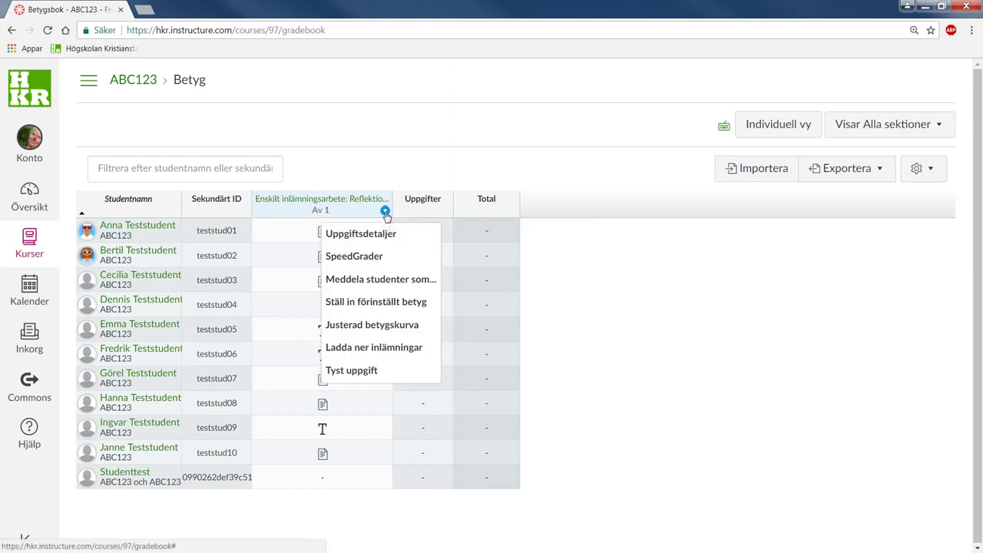
left_click(376, 281)
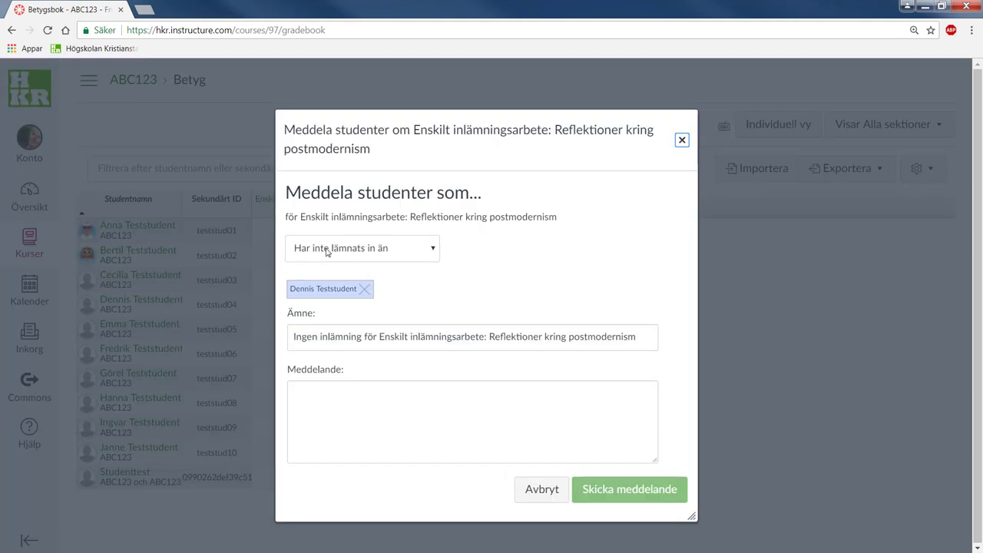
left_click(432, 248)
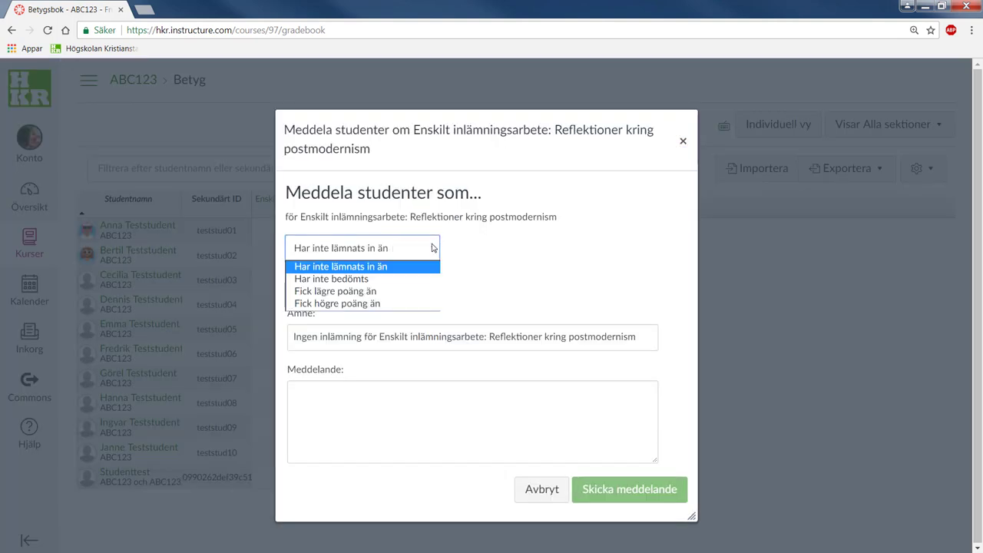
left_click(393, 266)
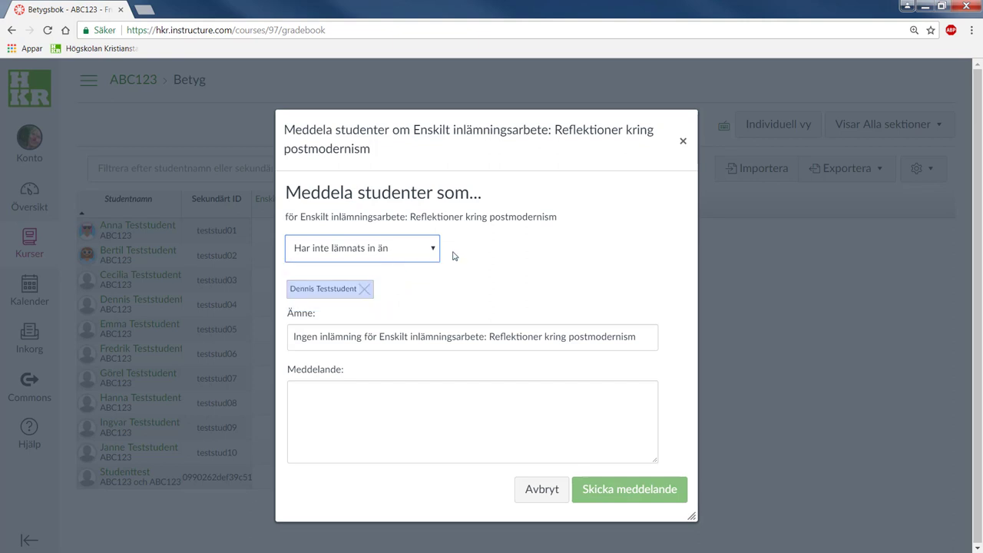
left_click(407, 401)
type("Glöm inte att lämna in !")
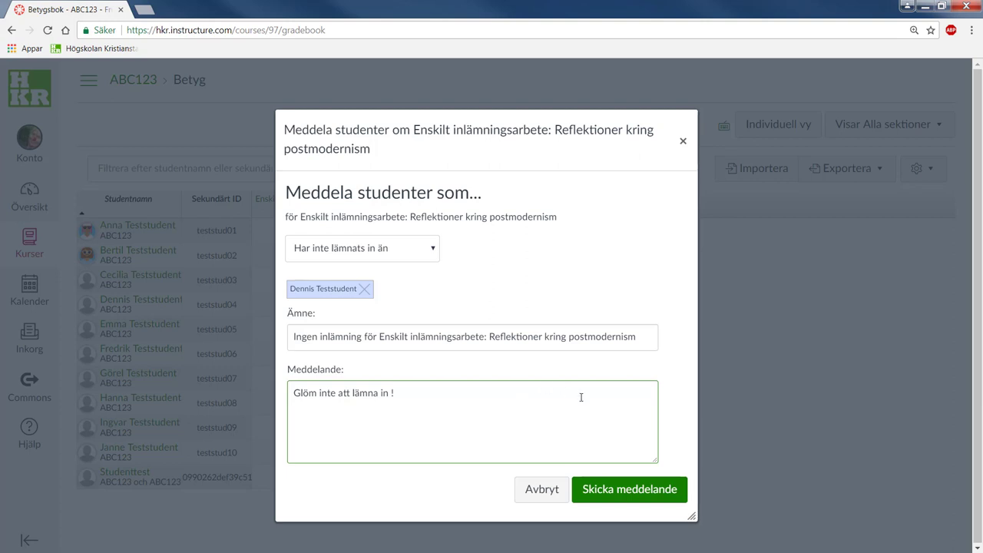
left_click(656, 490)
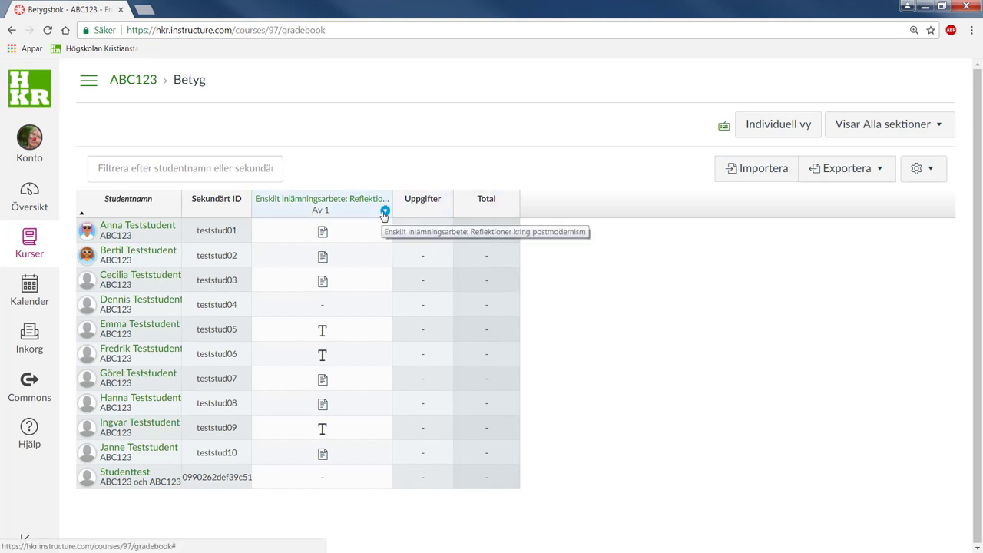
Open the assignment in SpeedGrader and add a point annotation beside the first submission's title with the comment "Bra titel".
left_click(386, 212)
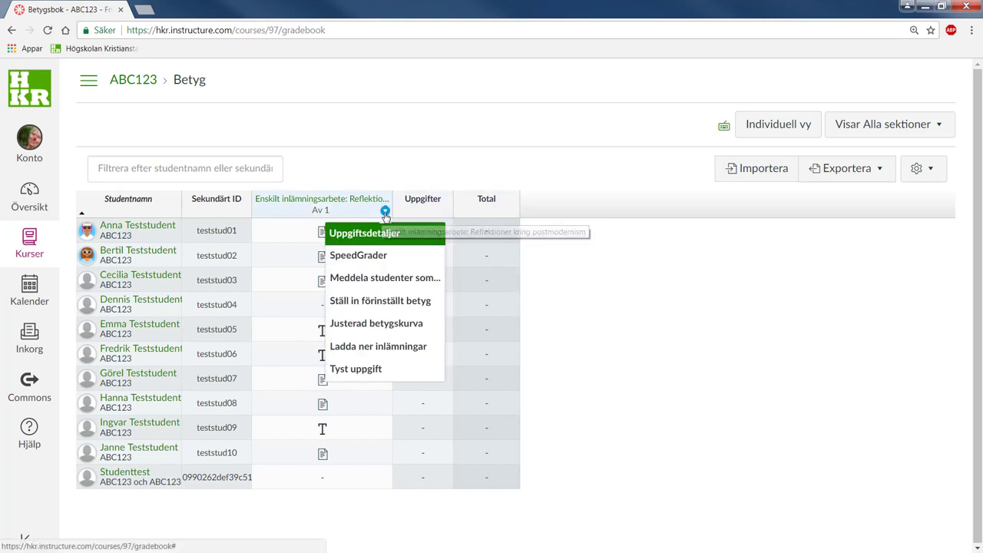
left_click(368, 258)
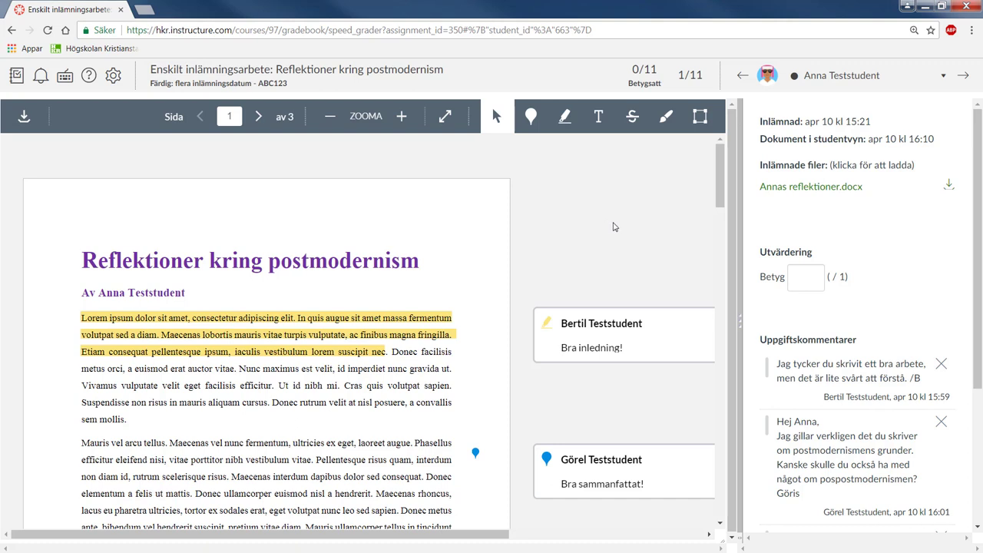
left_click(531, 122)
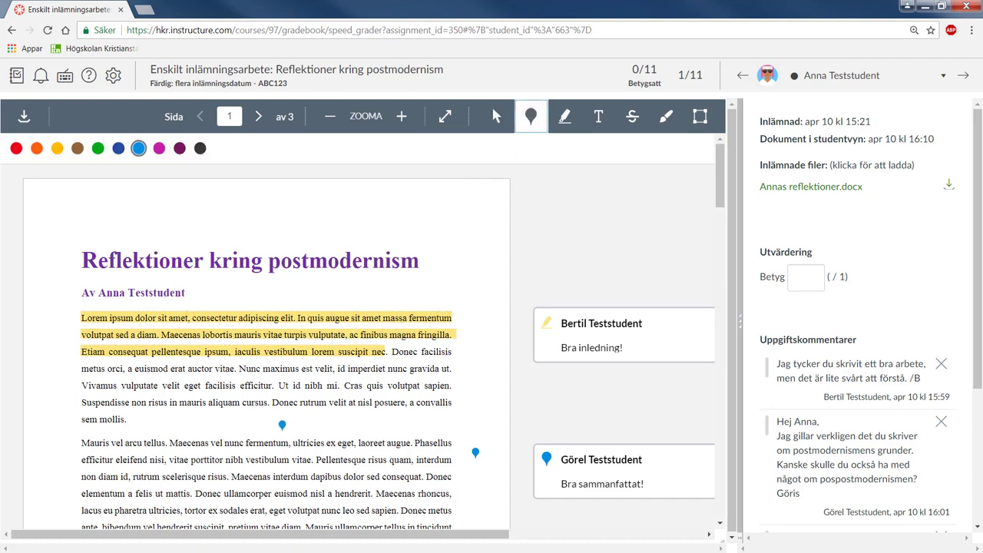
left_click(434, 261)
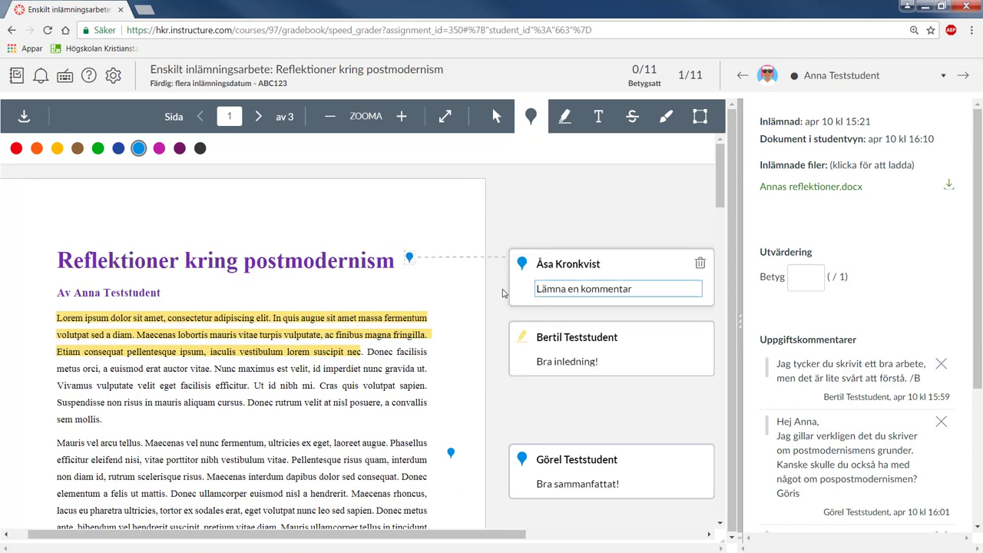
type("Bra titel")
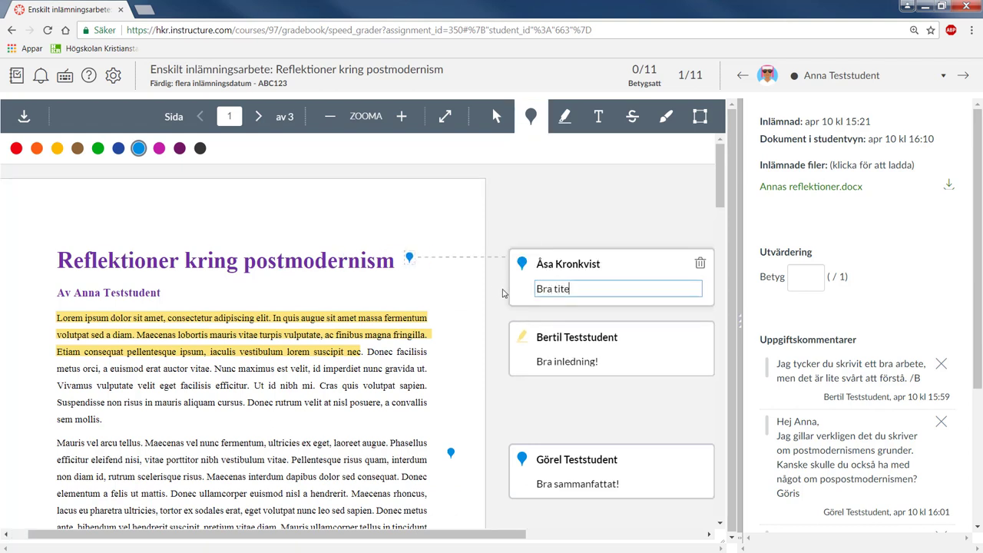
left_click(539, 236)
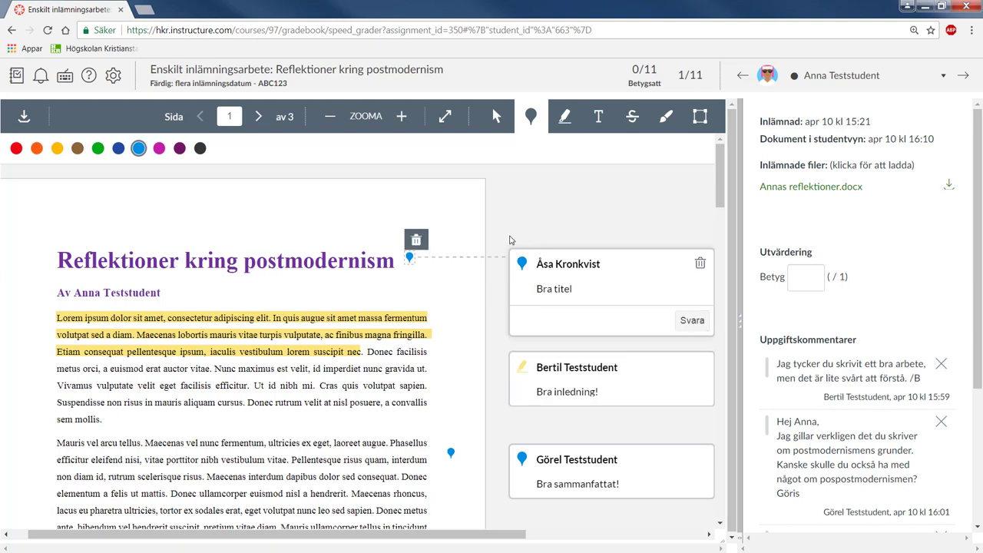
Highlight "Mauris vel arcu tellus." at the start of the second paragraph and attach the comment "Klokt!".
left_click(565, 117)
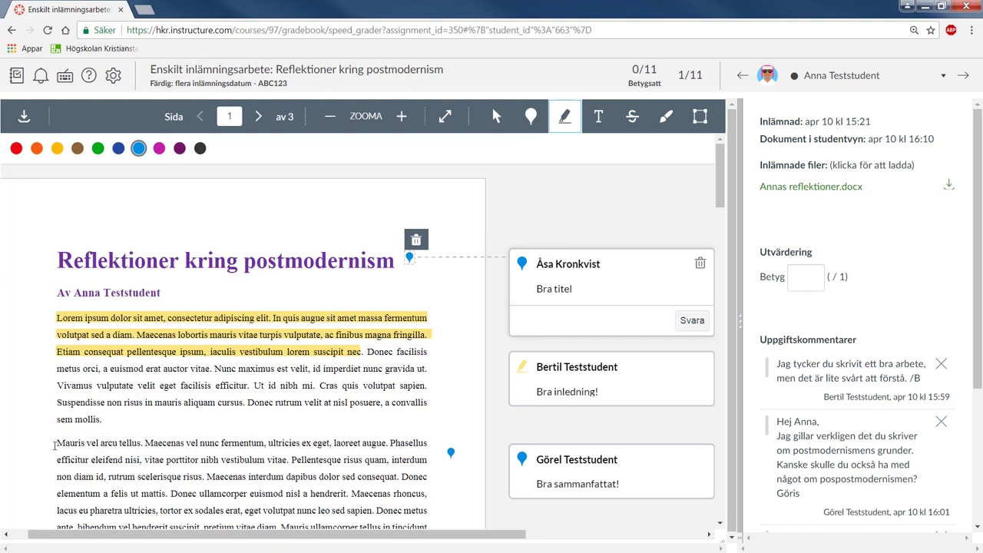
left_click(74, 443)
left_click_drag(74, 443, 144, 445)
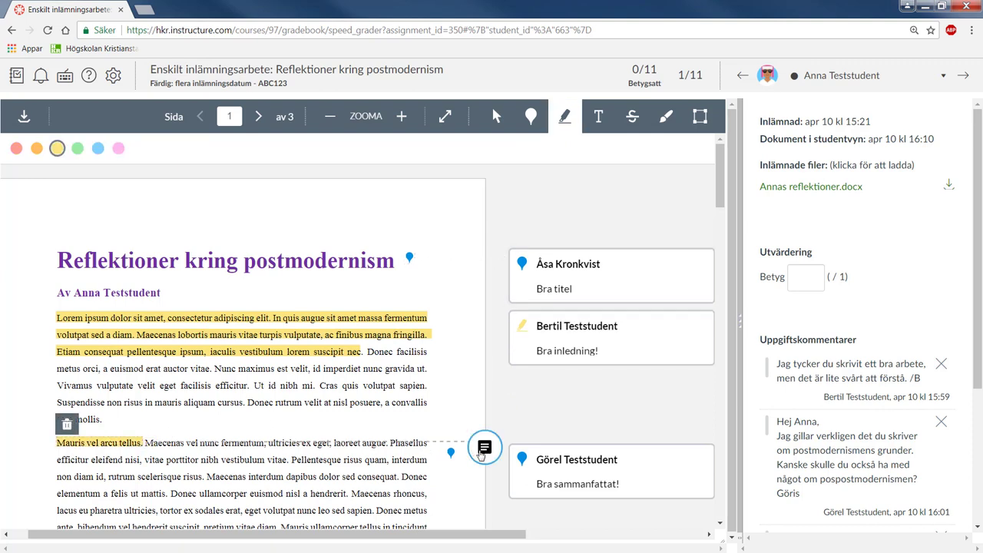
left_click(484, 448)
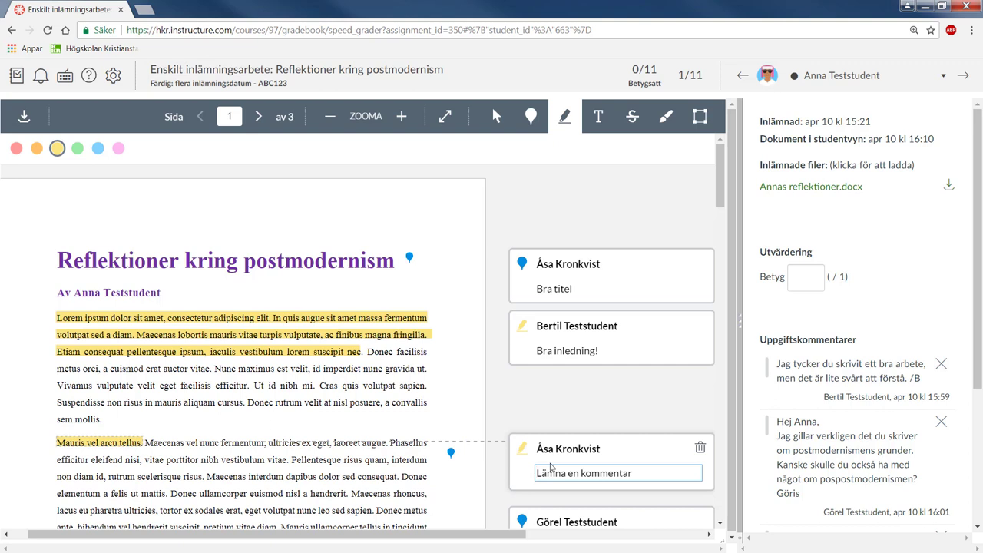
type("Klokt")
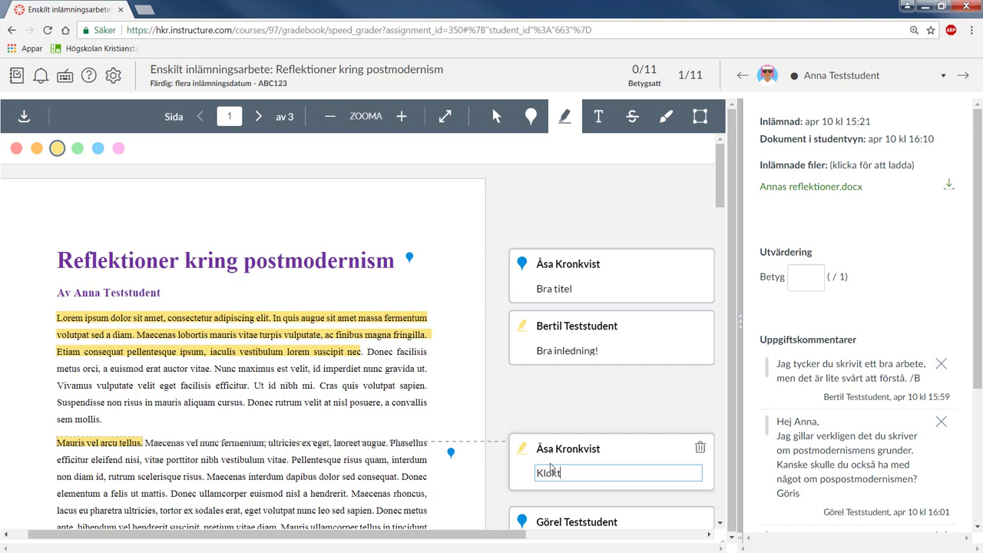
type("!")
key("Return")
Submit an assignment comment reading "Bra gjort" followed by the student's first name.
scroll(976, 313, "down", 2)
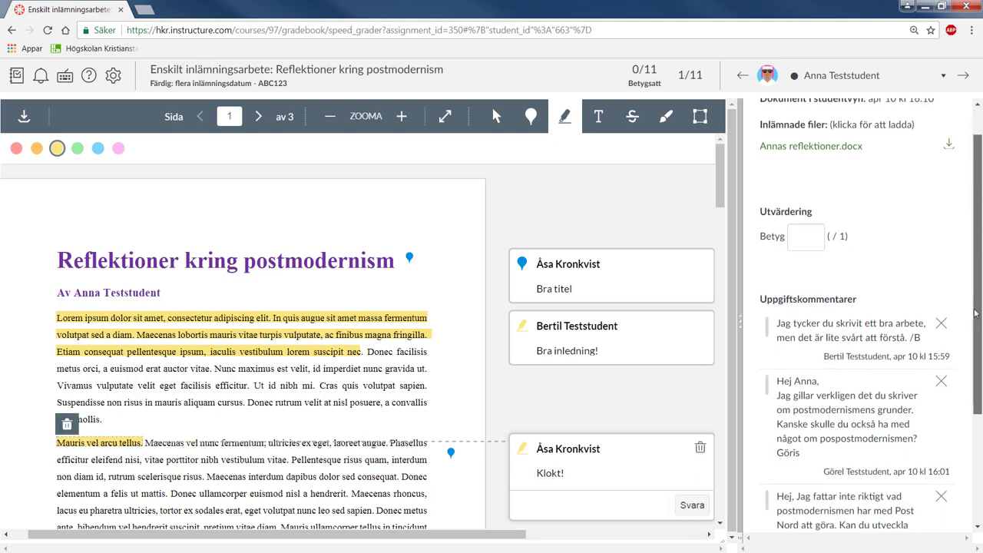
scroll(976, 313, "down", 2)
left_click(885, 435)
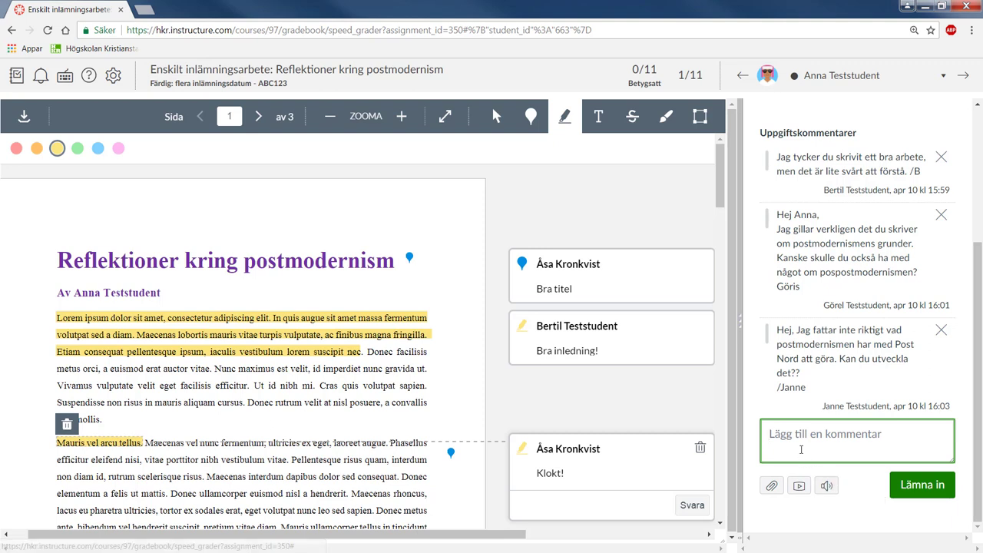
type("Bra gjort Anna.")
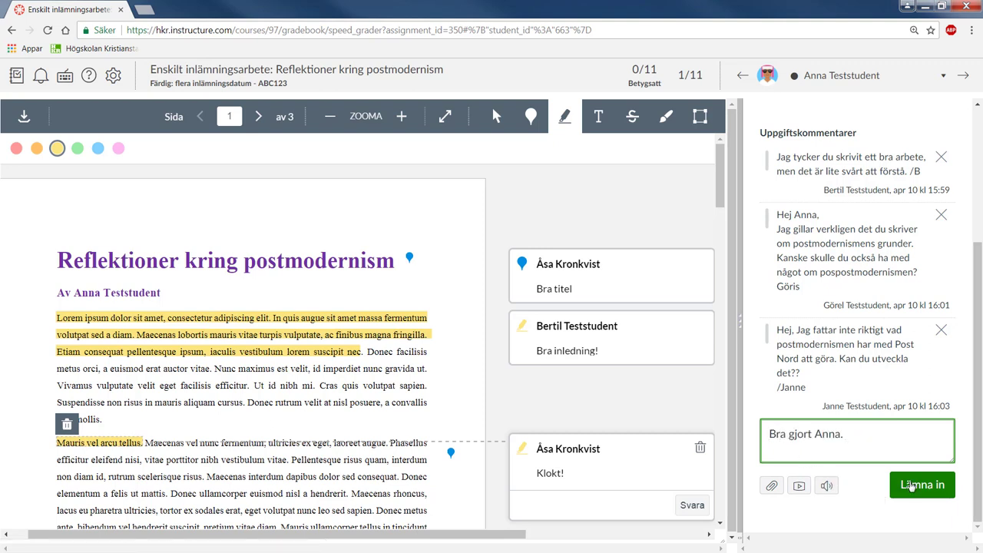
left_click(911, 486)
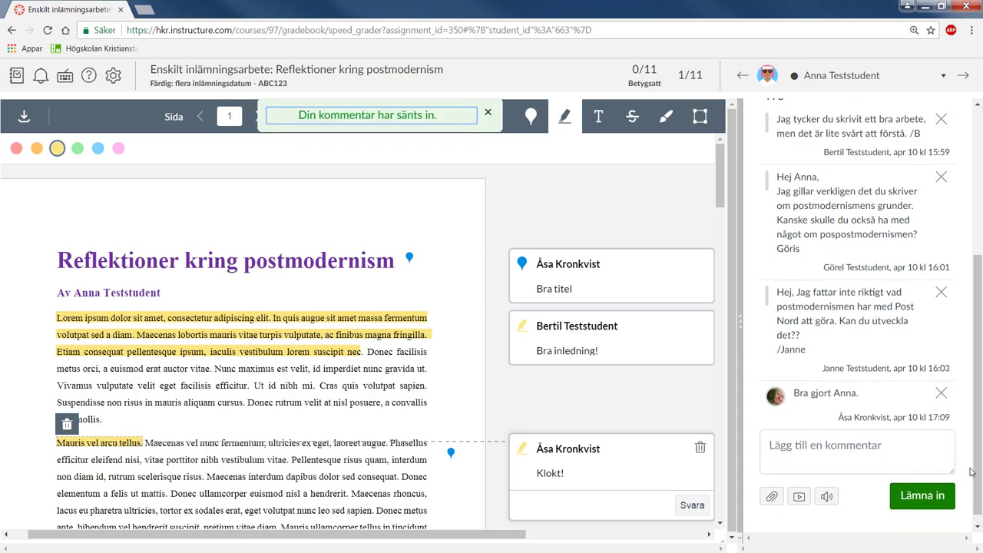
Set the first student's grade to G.
scroll(978, 470, "up", 3)
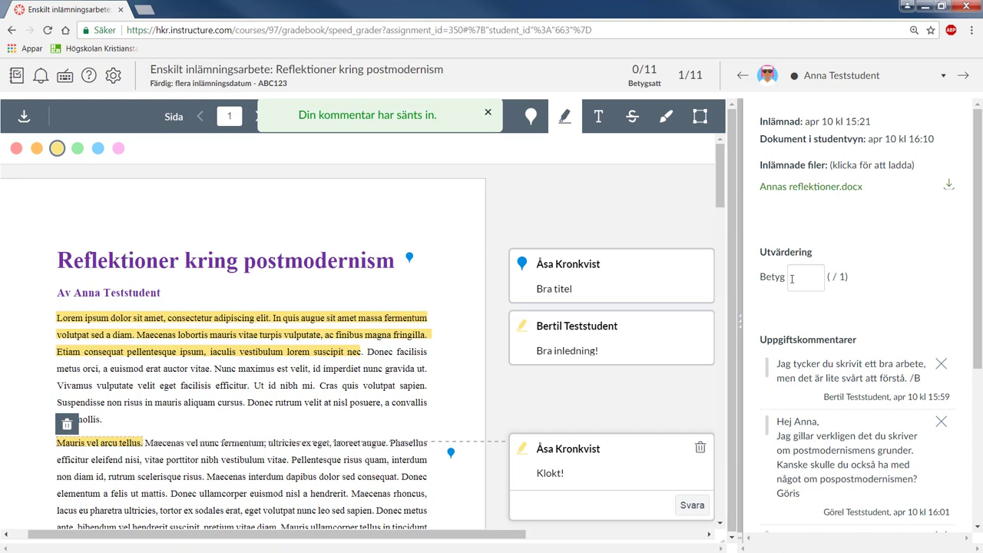
left_click(792, 279)
type("G")
left_click(908, 322)
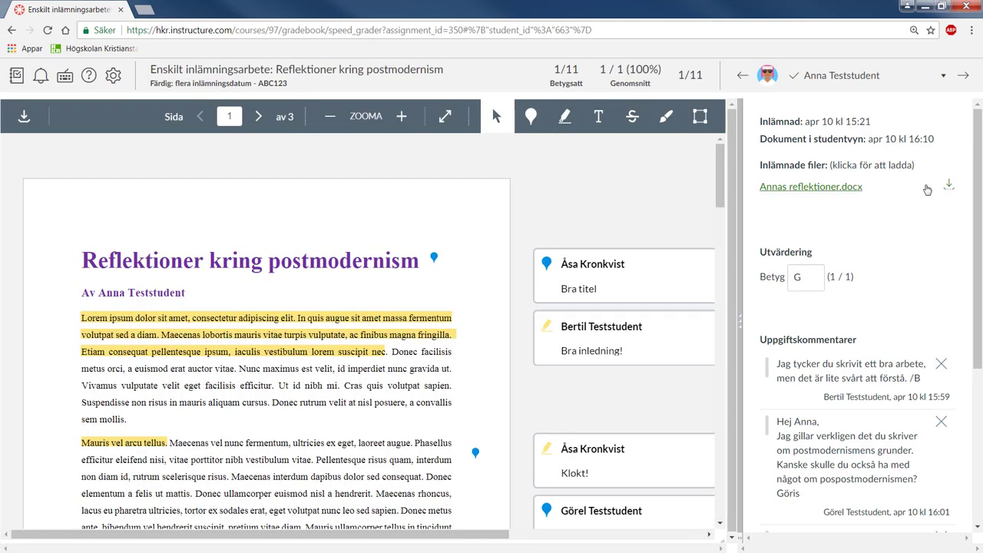
Go to the second student's submission and grade it G.
left_click(964, 76)
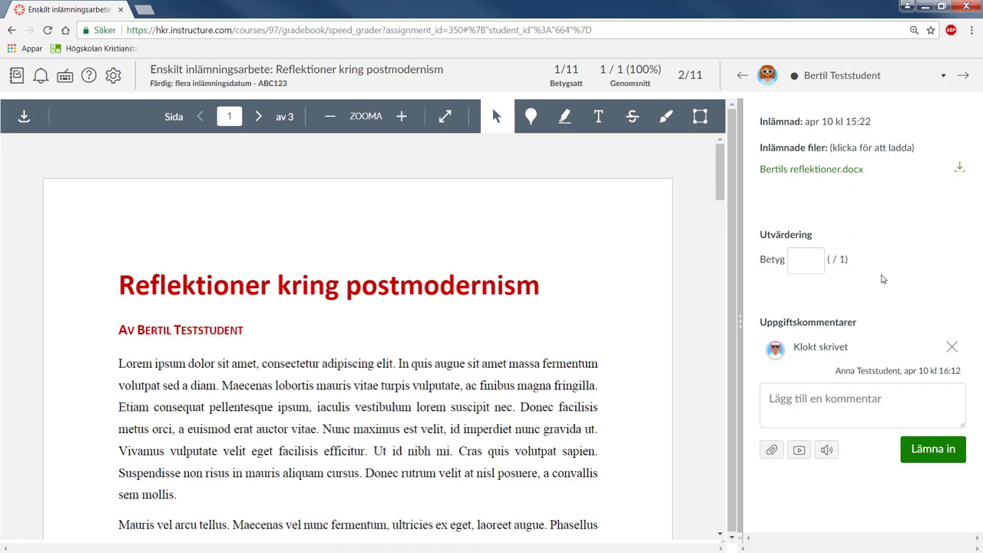
left_click(797, 260)
left_click(872, 276)
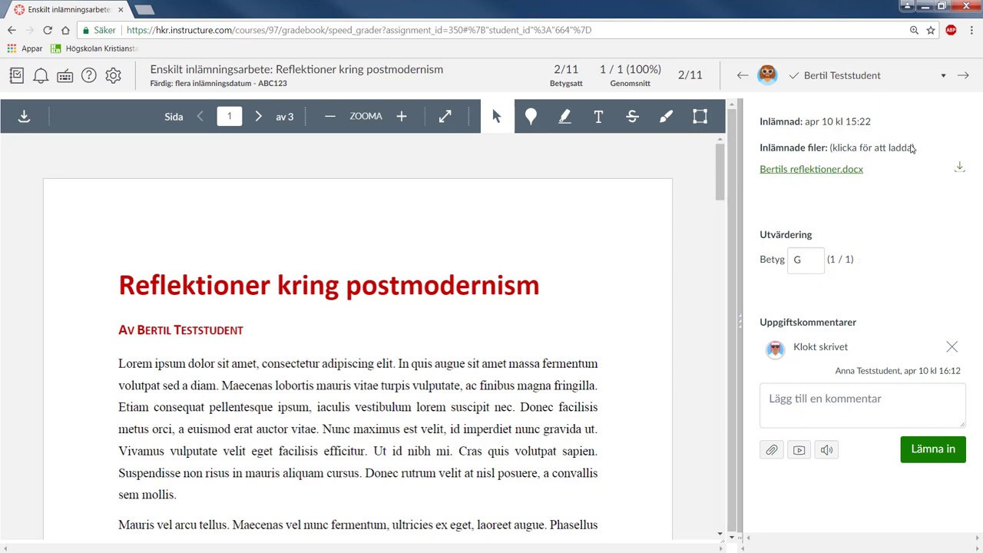
Go to the third student's submission and grade it U.
left_click(963, 79)
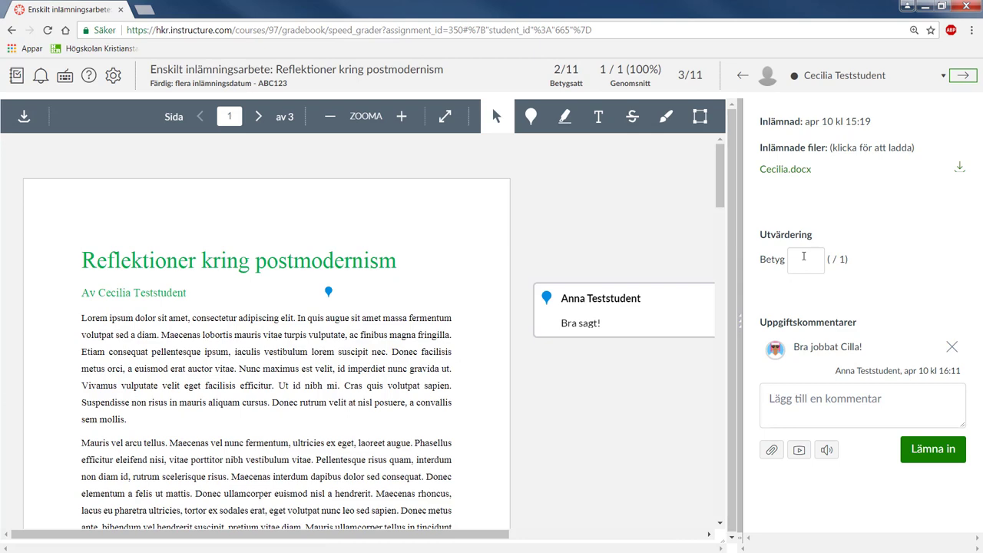
left_click(804, 259)
type("0")
key("Return")
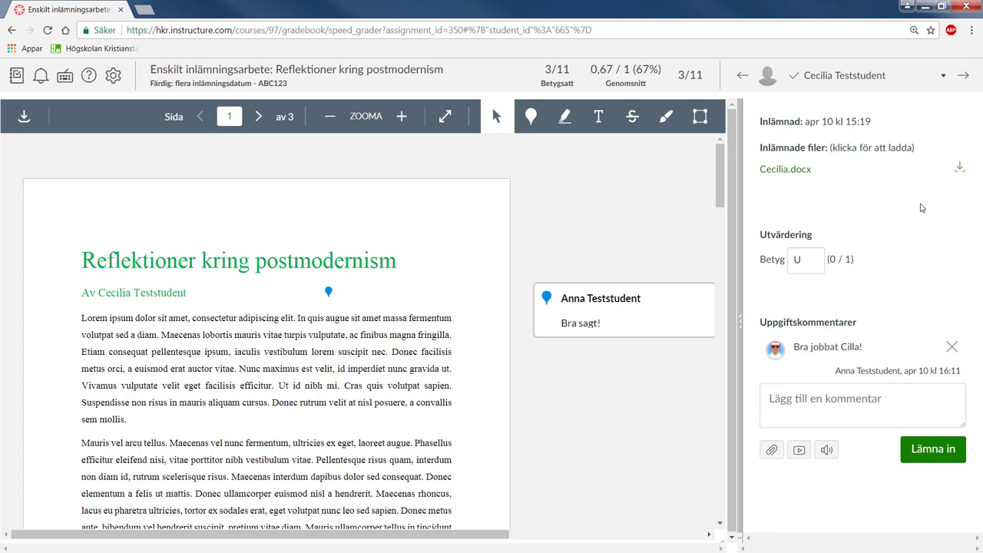
Look through the student list to check each student's grading status down to the last entry.
left_click(944, 76)
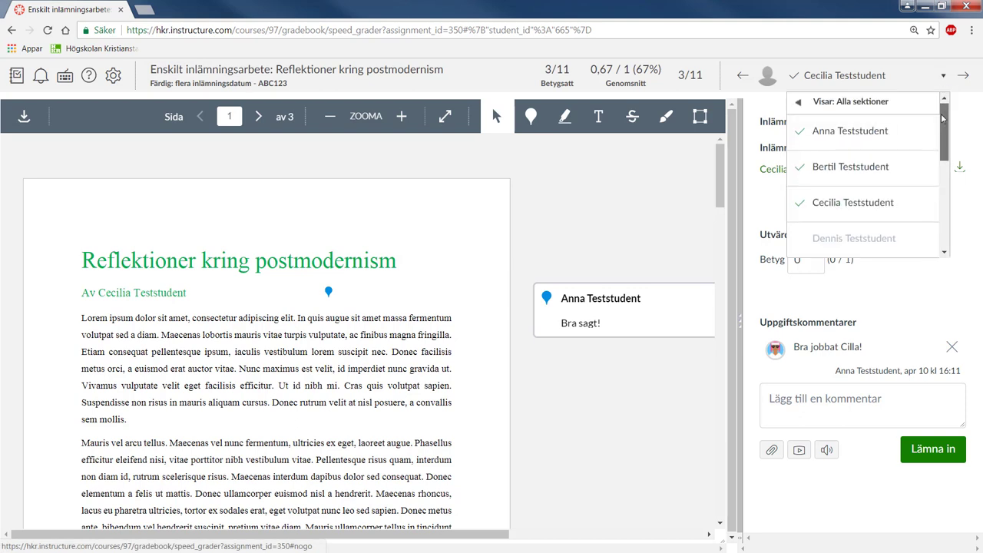
left_click_drag(943, 117, 943, 201)
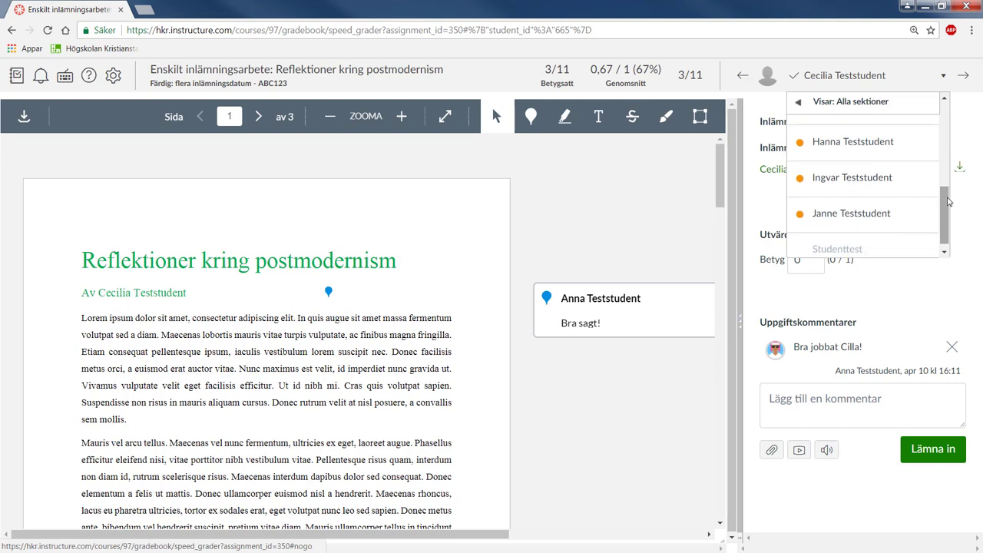
left_click(964, 208)
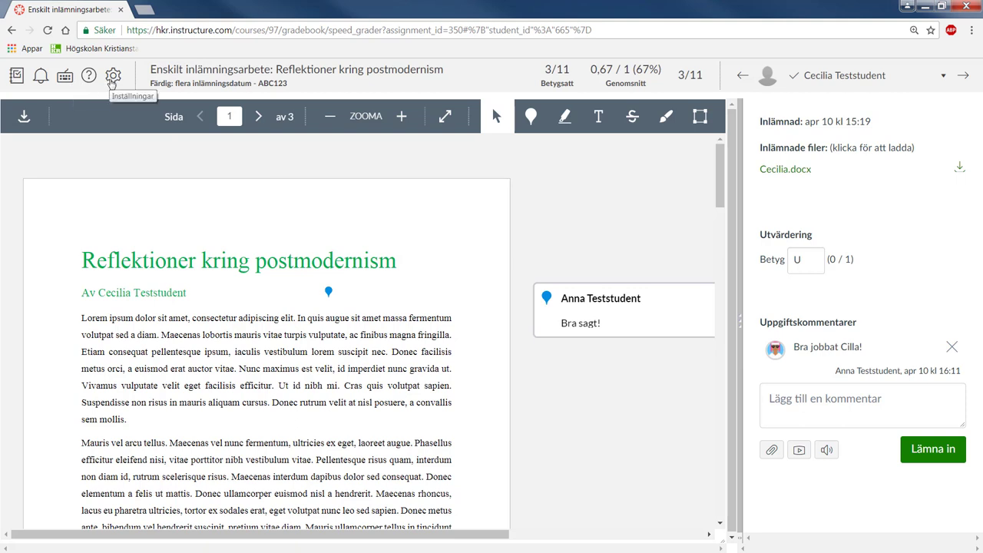
Mute the assignment to hide grades and comments from students, and unmute it again.
left_click(42, 81)
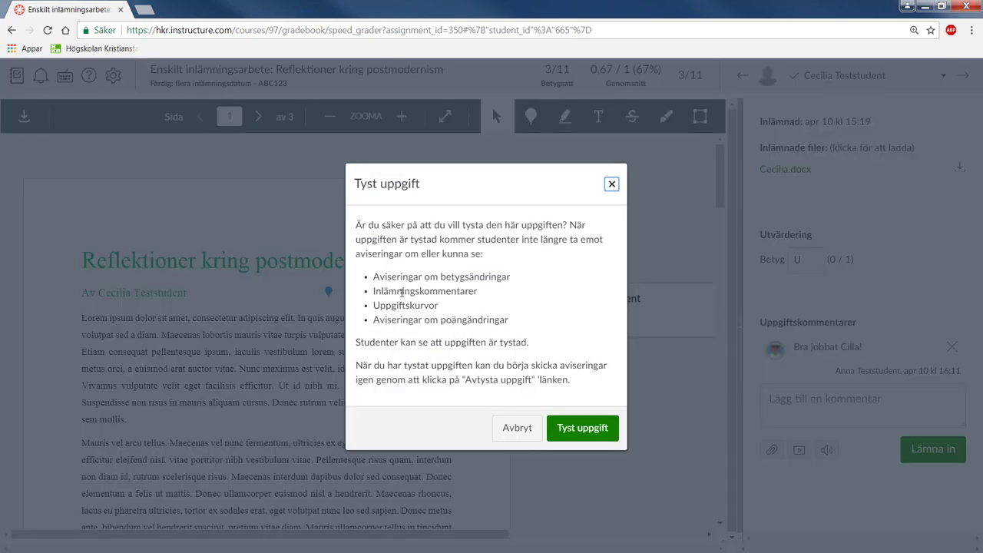
left_click(583, 427)
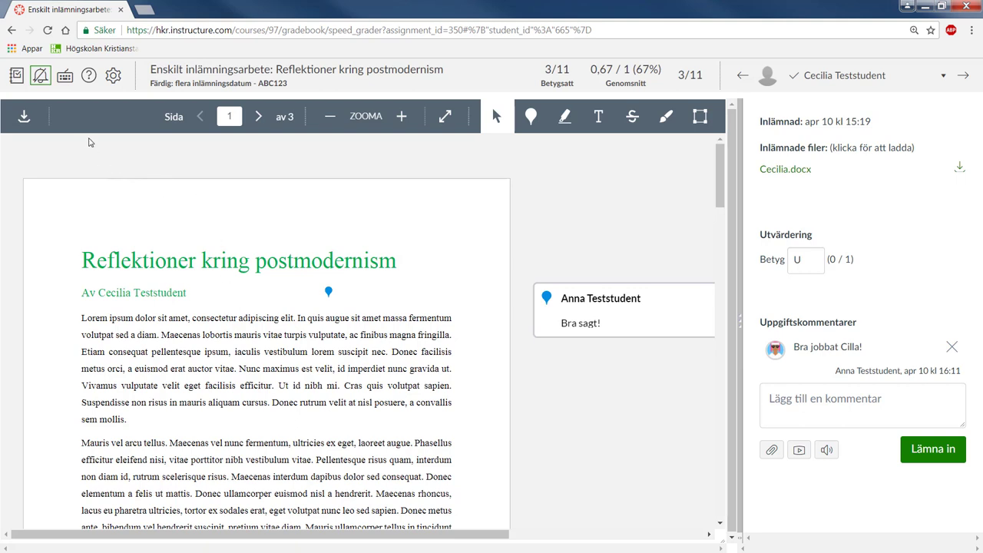
left_click(41, 77)
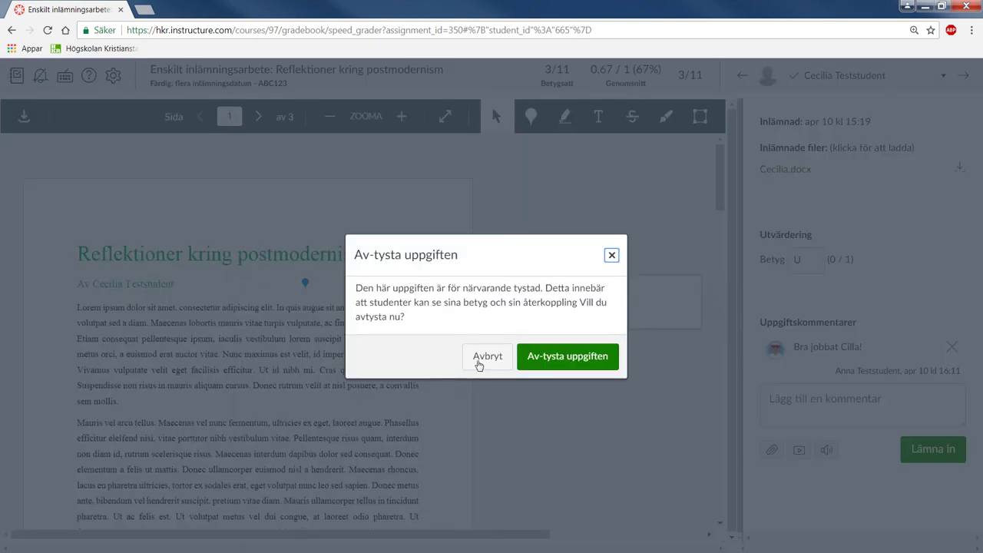
left_click(554, 361)
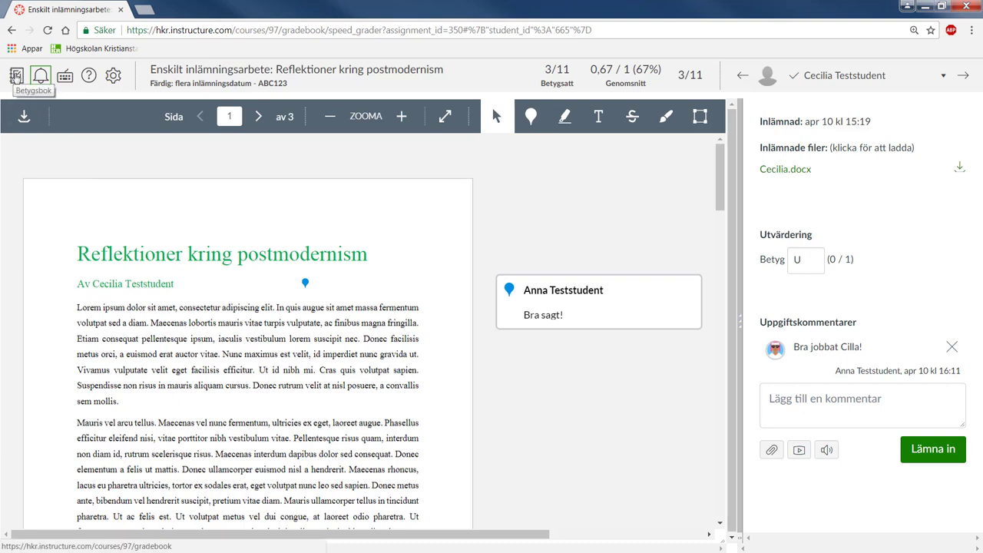
Return to the gradebook, open the assignment Enskilt inlämningsarbete: Reflektioner kring postmodernism, and download all student submissions as a zip file.
left_click(15, 77)
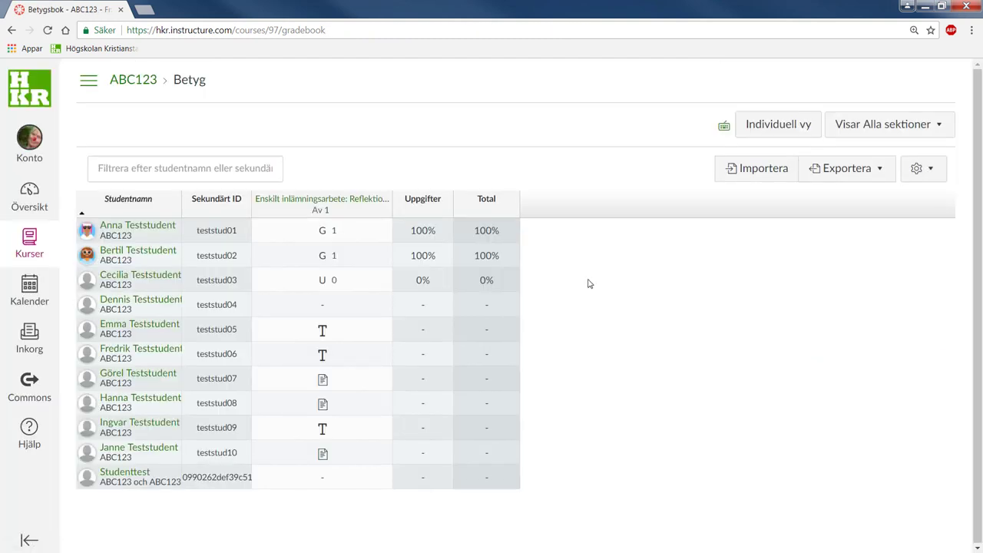
left_click(354, 200)
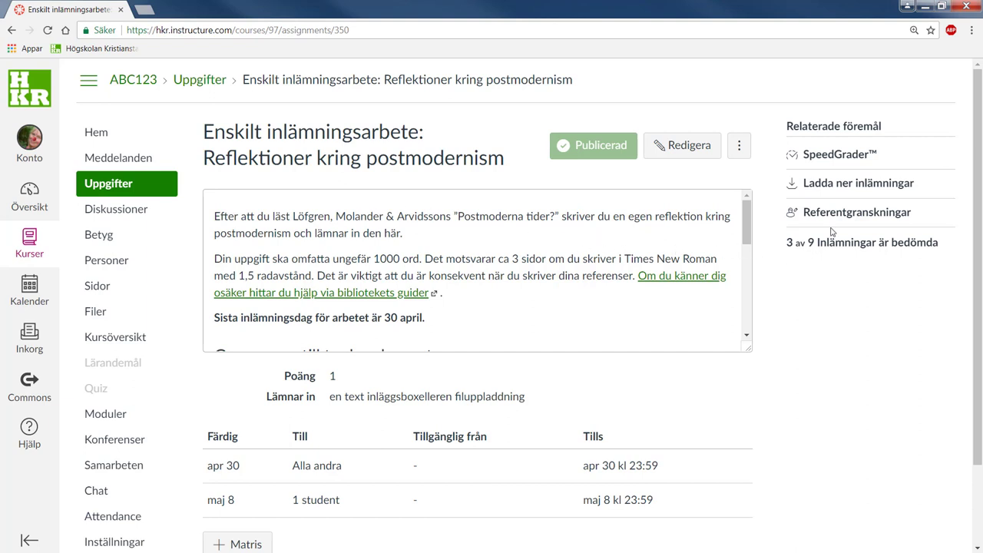
left_click(875, 185)
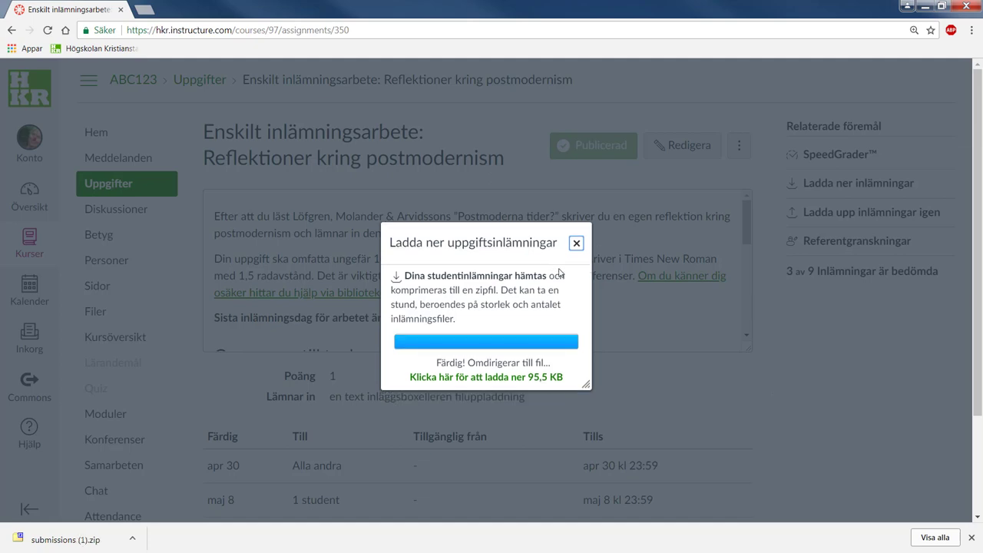
left_click(576, 244)
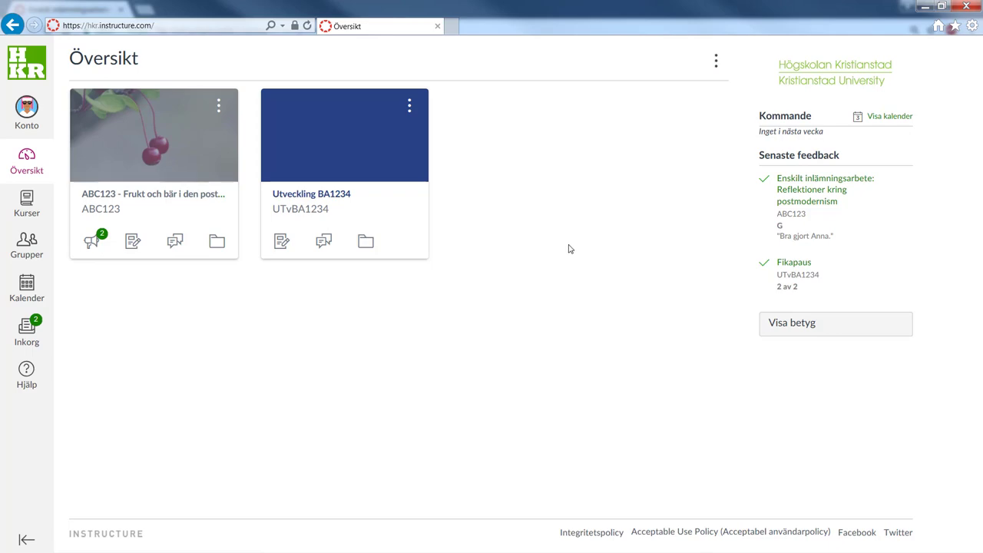
In the student's account, open the grades of course ABC123 and show the comments on the individual assignment.
left_click(185, 195)
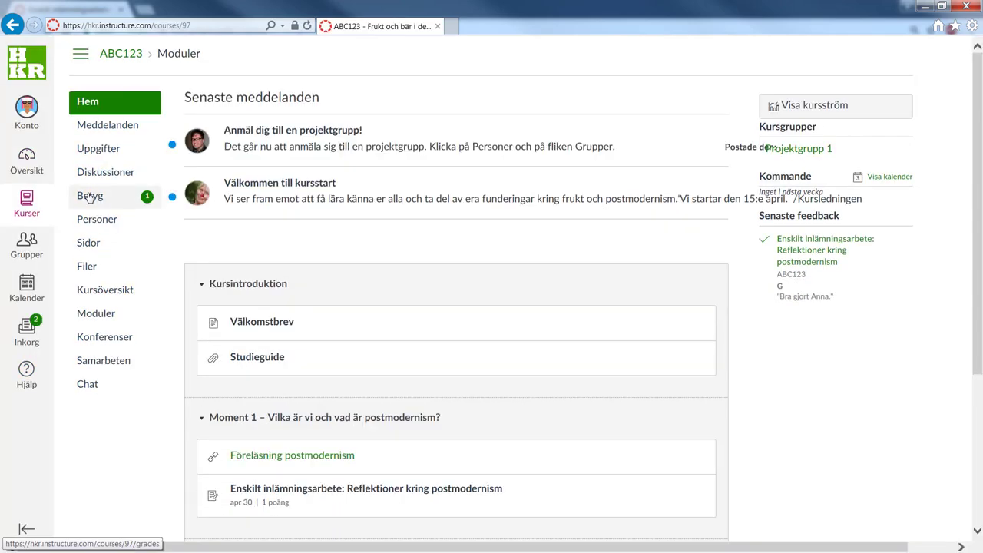
left_click(87, 198)
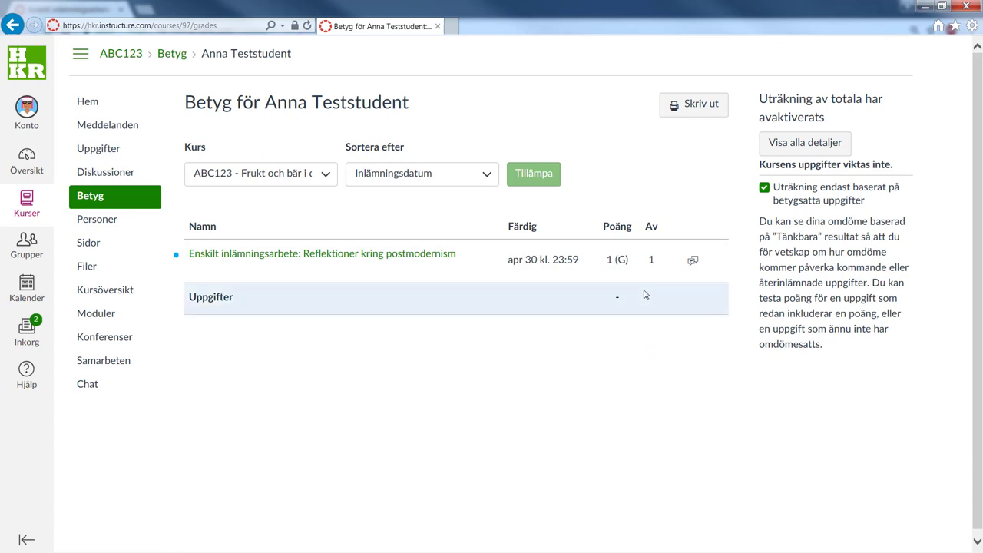
left_click(693, 264)
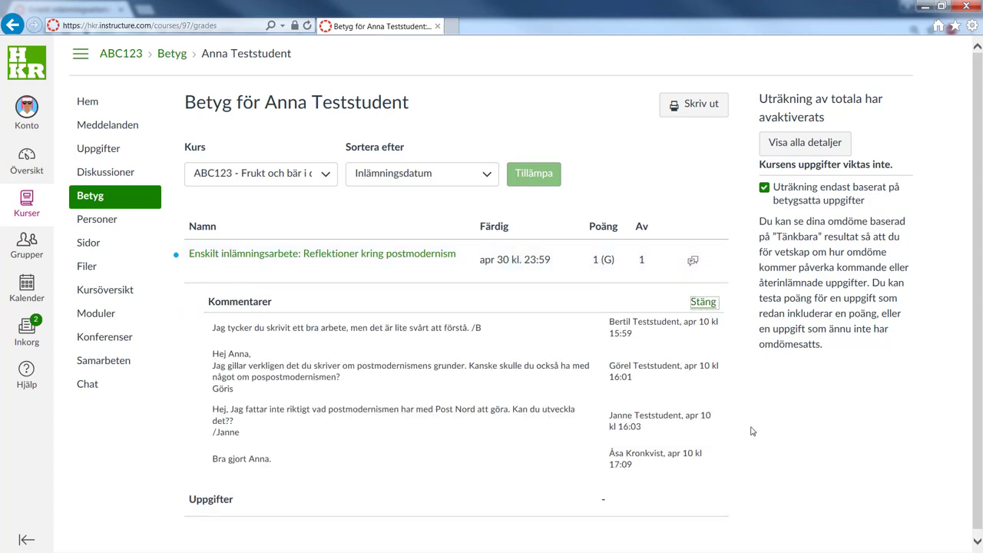